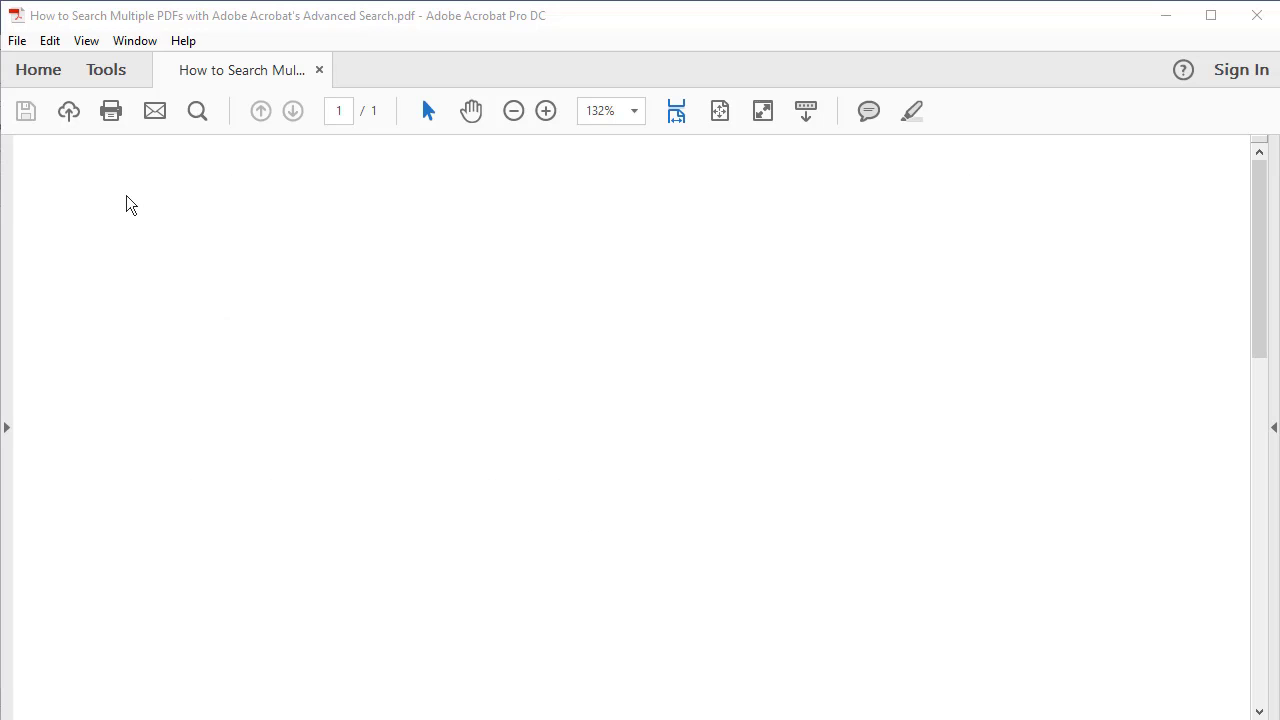
Open Acrobat's full Advanced Search window, from the menu and again through the Find panel.
left_click(50, 41)
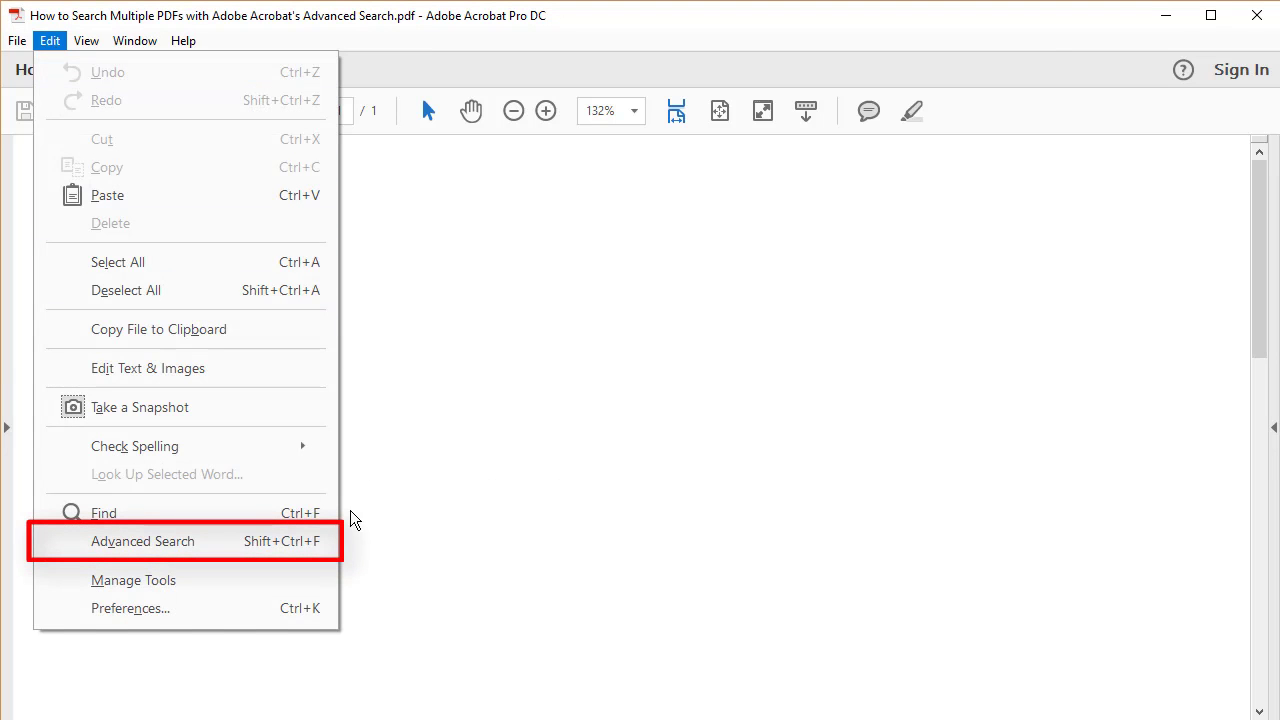
left_click(168, 553)
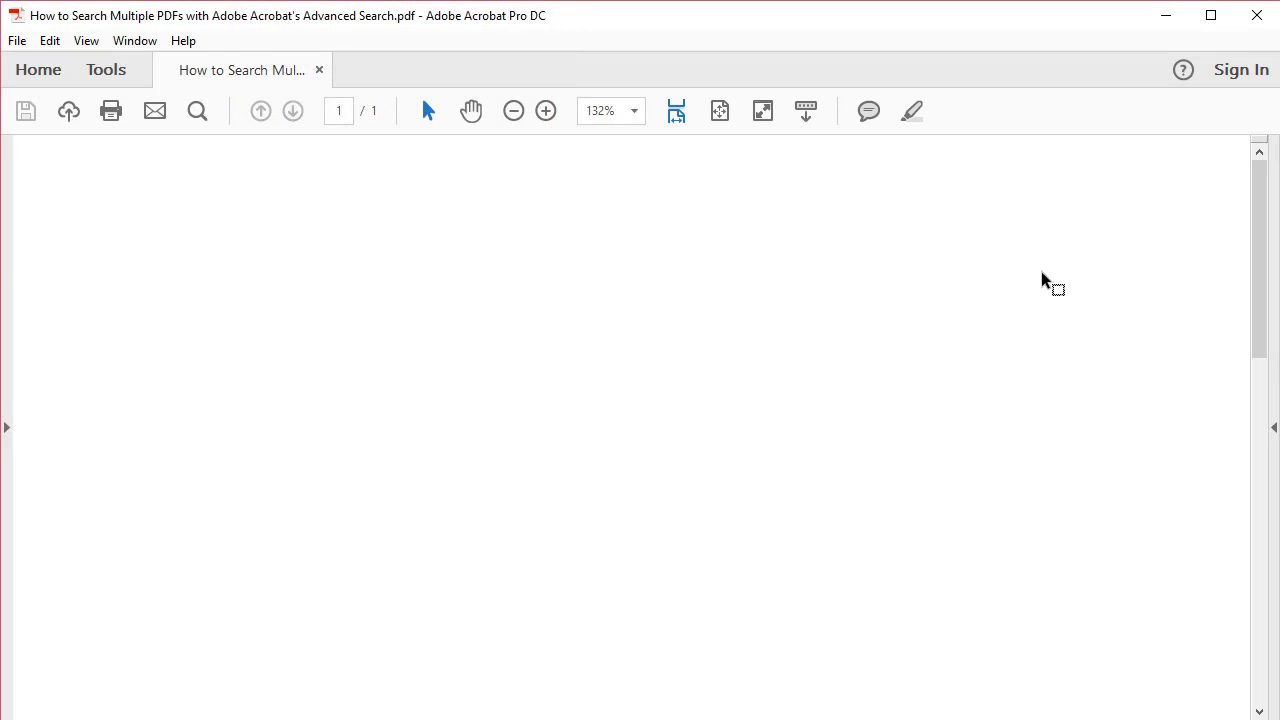
key("ctrl+f")
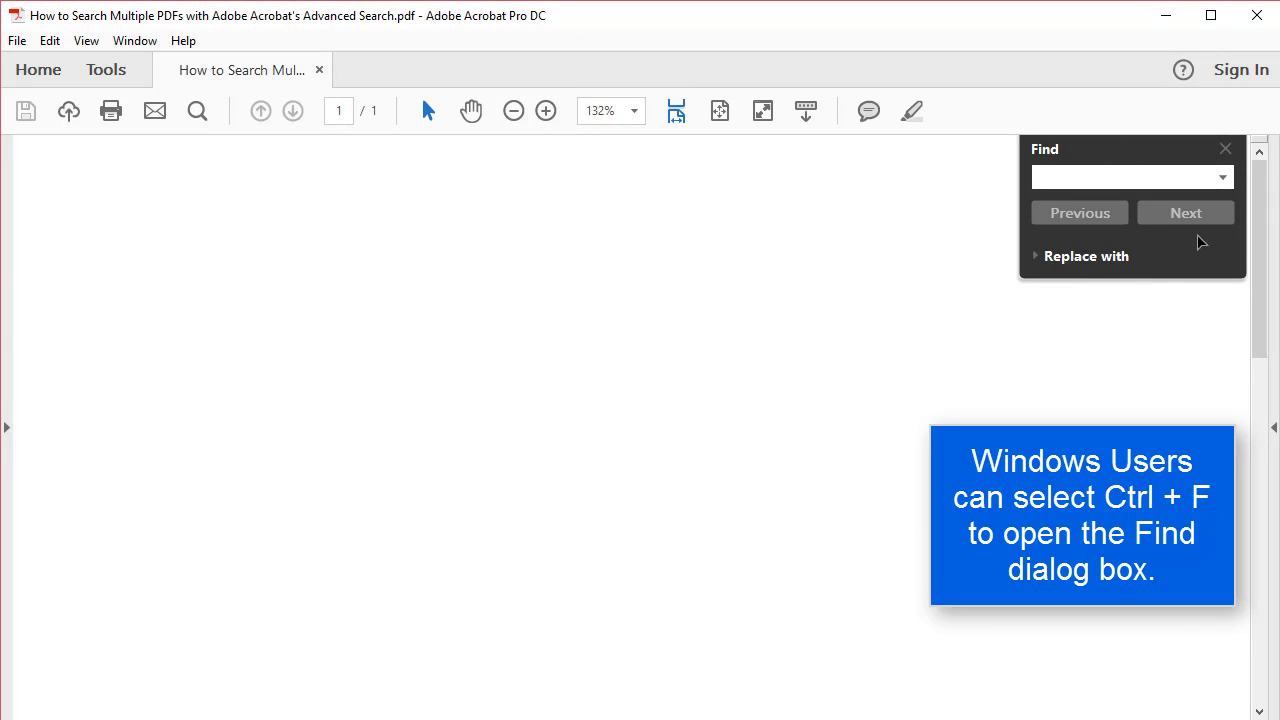
left_click(1222, 177)
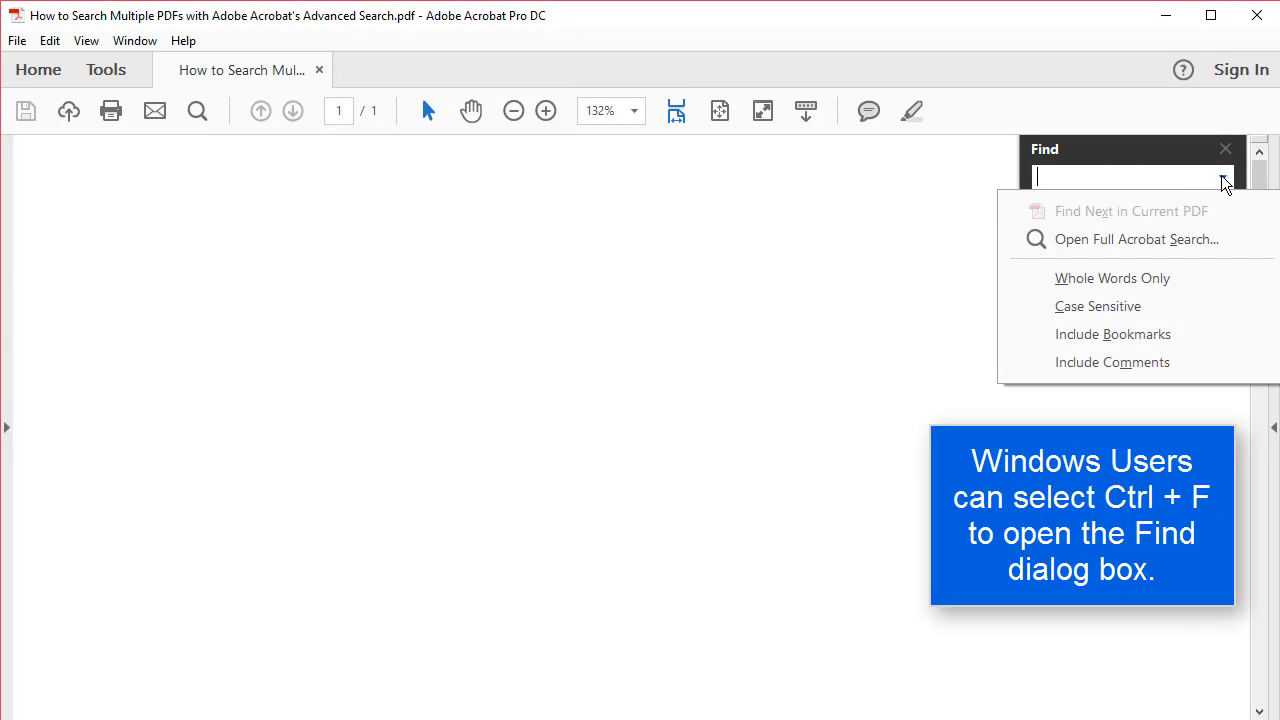
left_click(1203, 240)
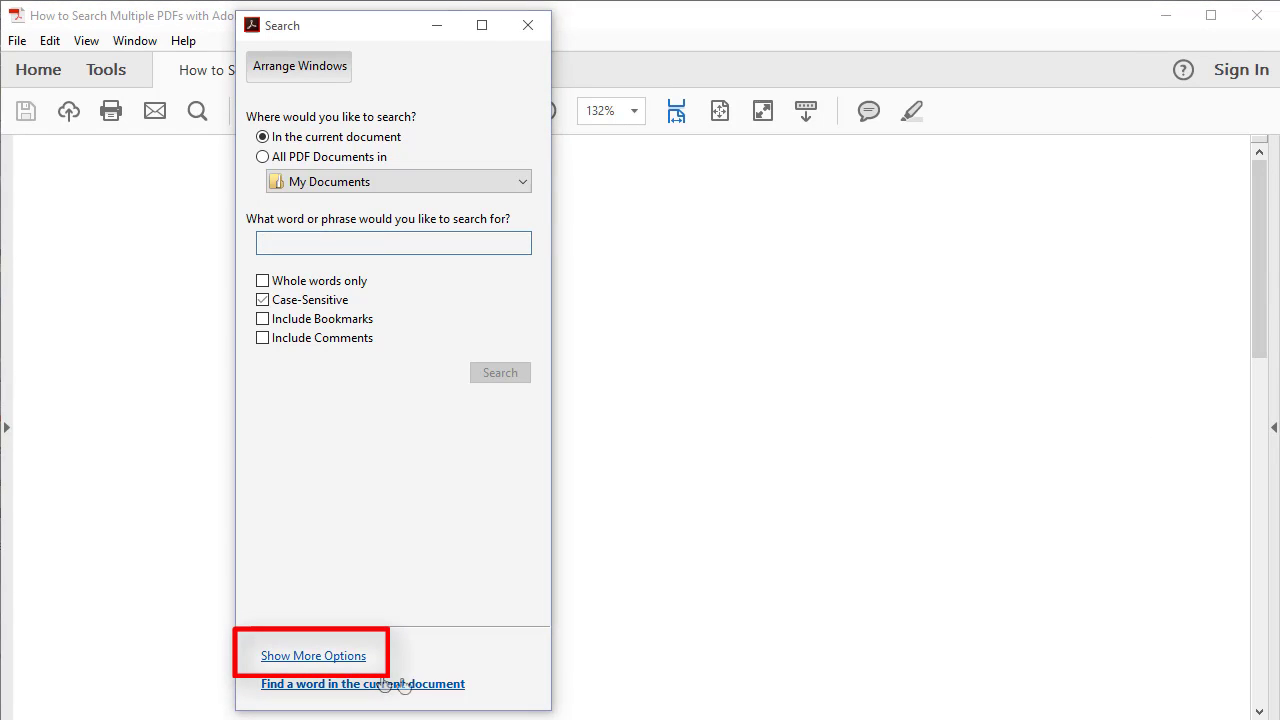
Expand the advanced search options and set Look In to the OneDrive folder.
left_click(334, 660)
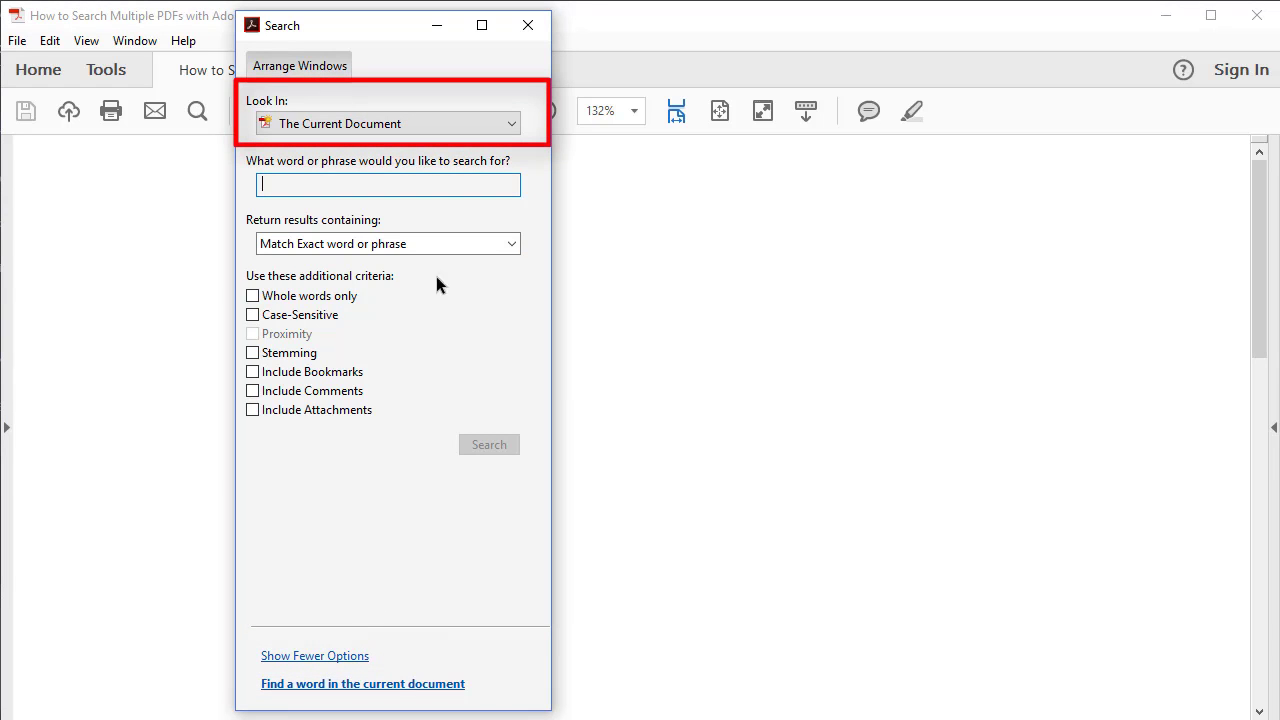
left_click(512, 125)
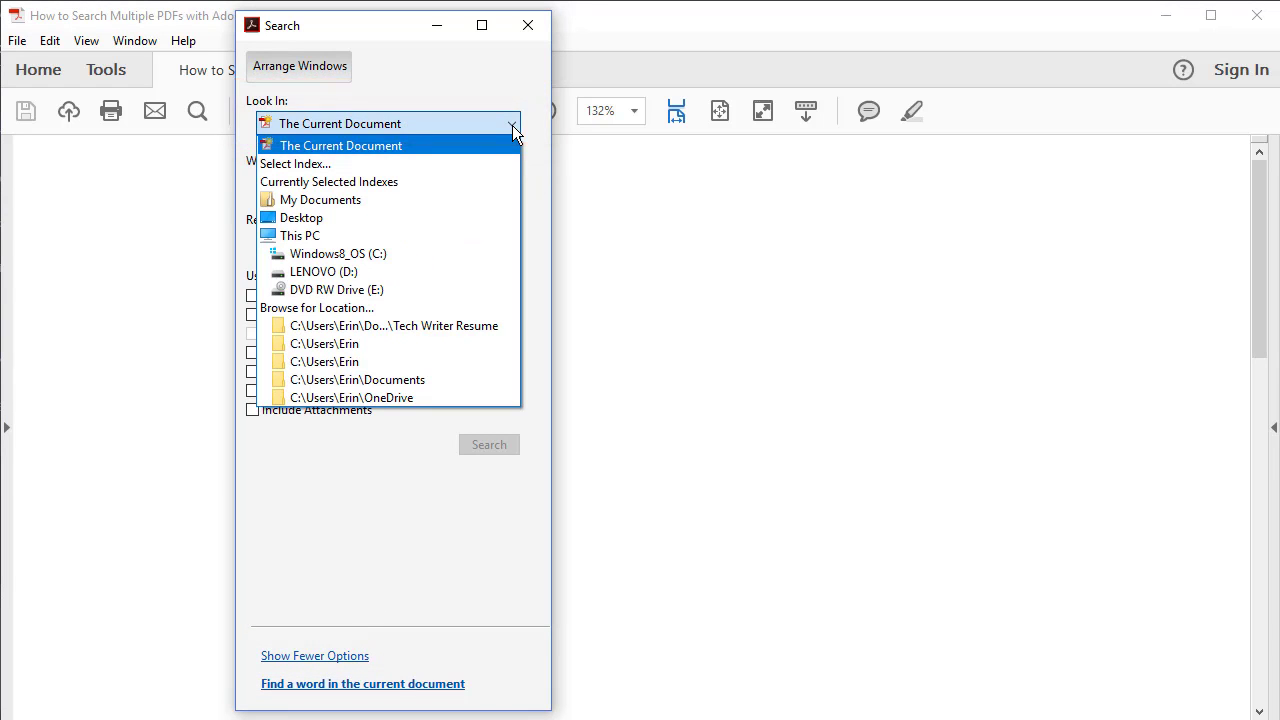
left_click(457, 307)
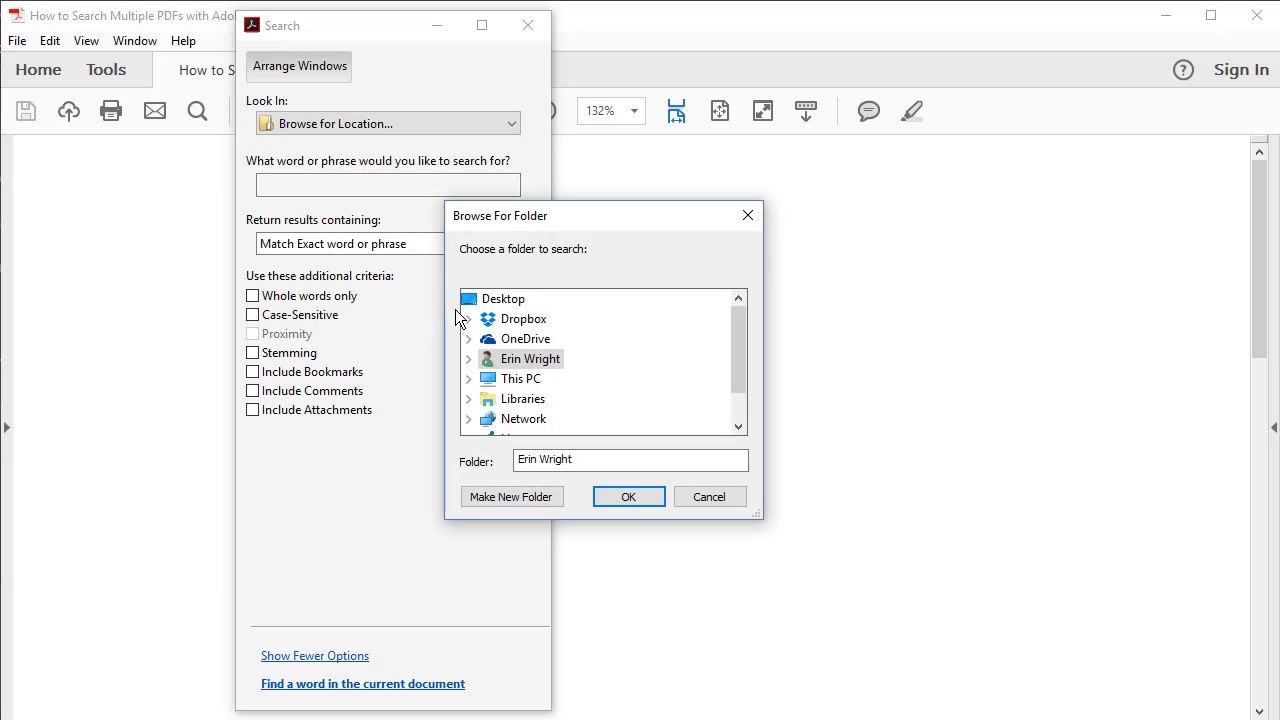
left_click(532, 342)
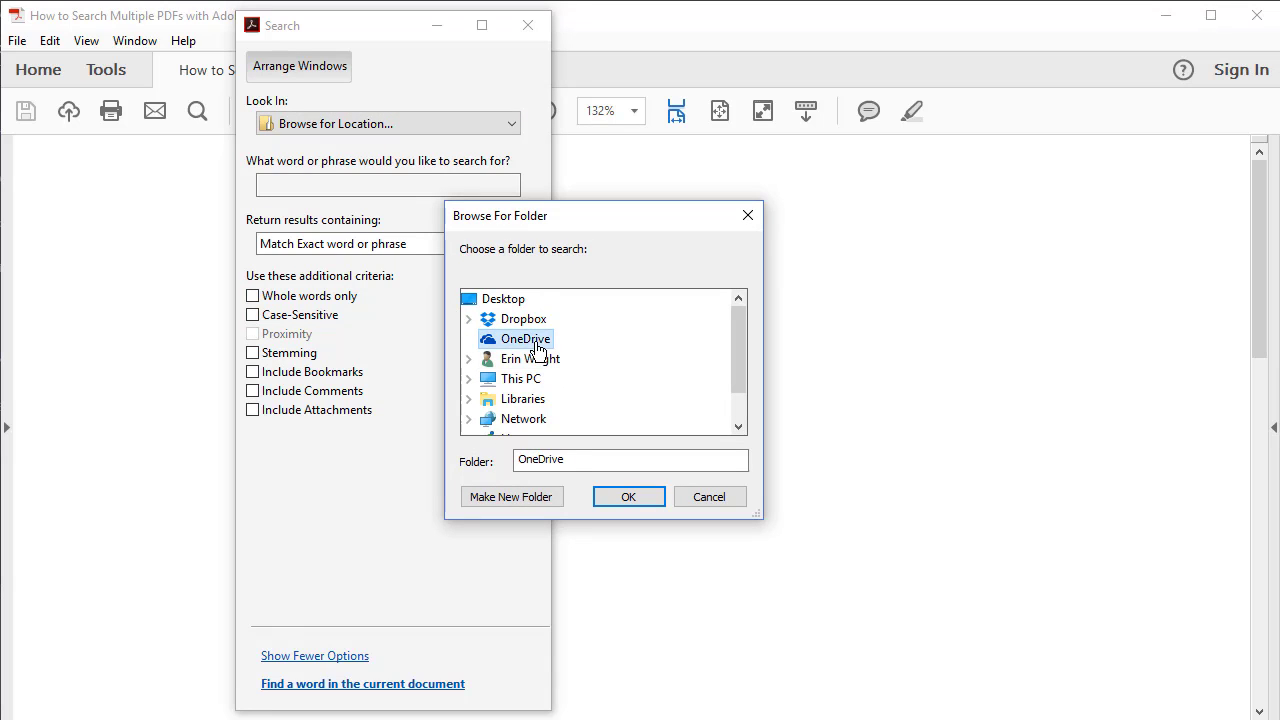
left_click(638, 492)
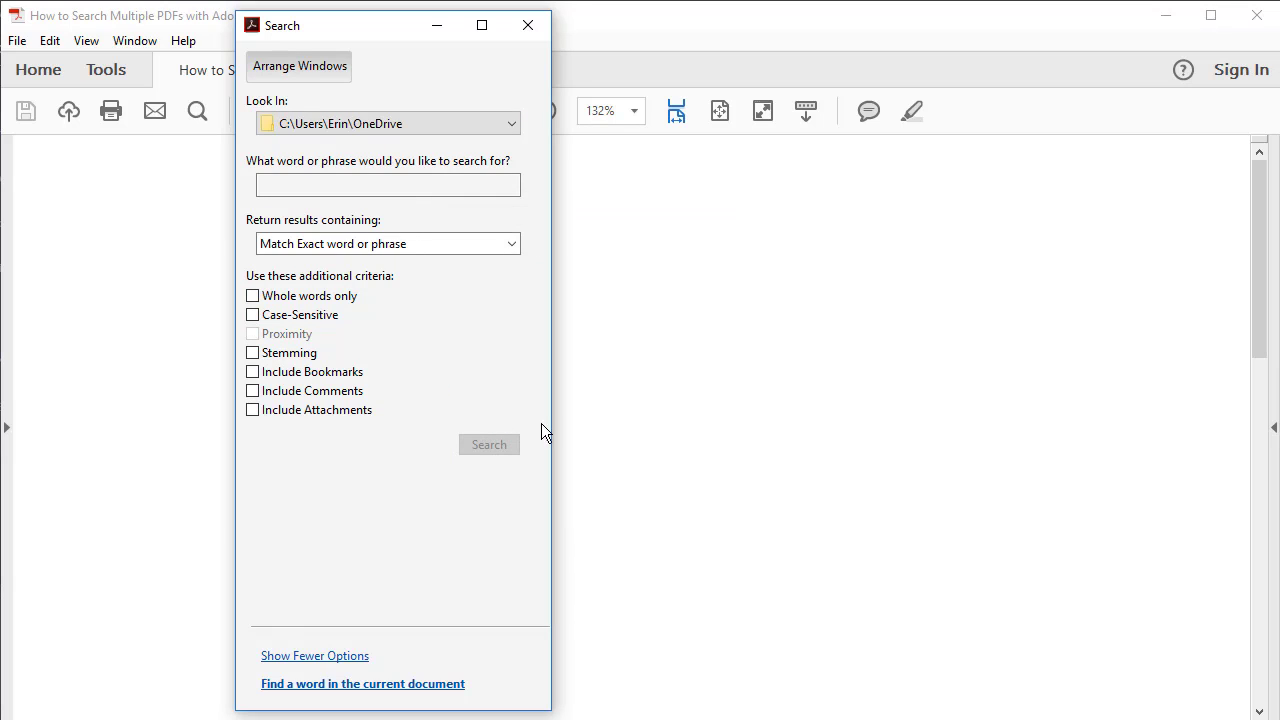
Enter 'example text' as the search phrase and show the Return results containing choices.
left_click(366, 181)
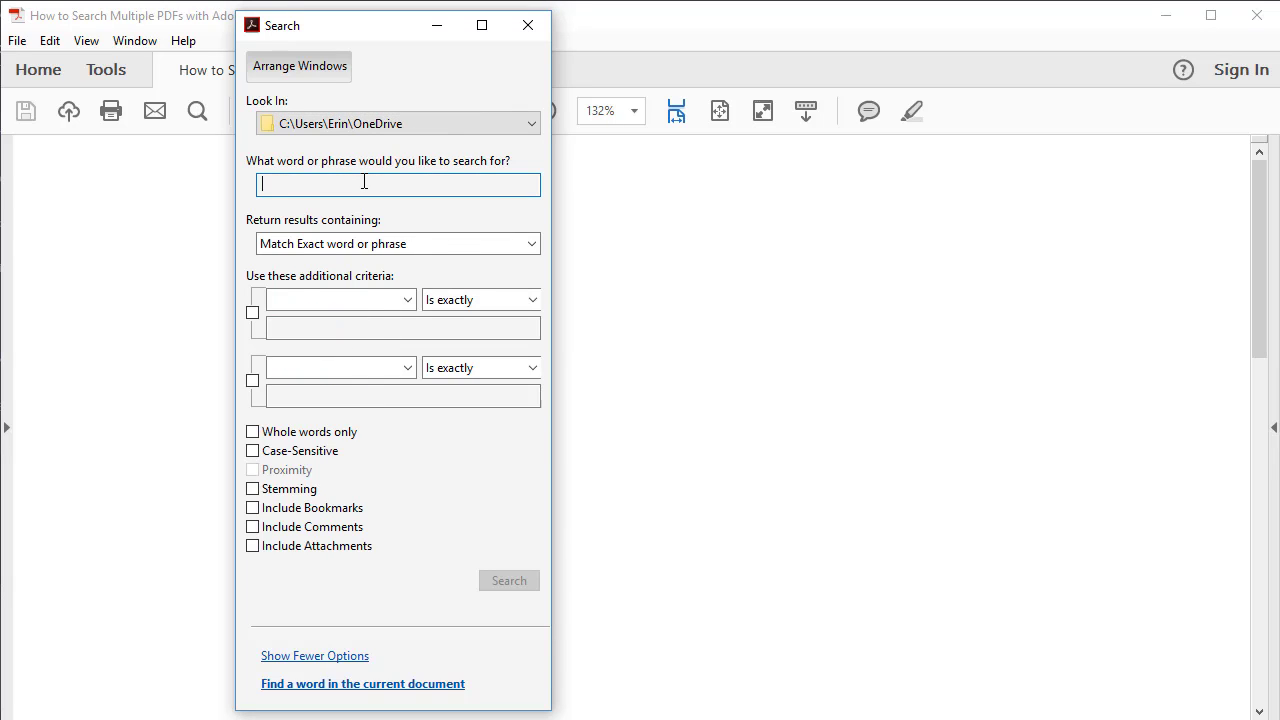
type("example text")
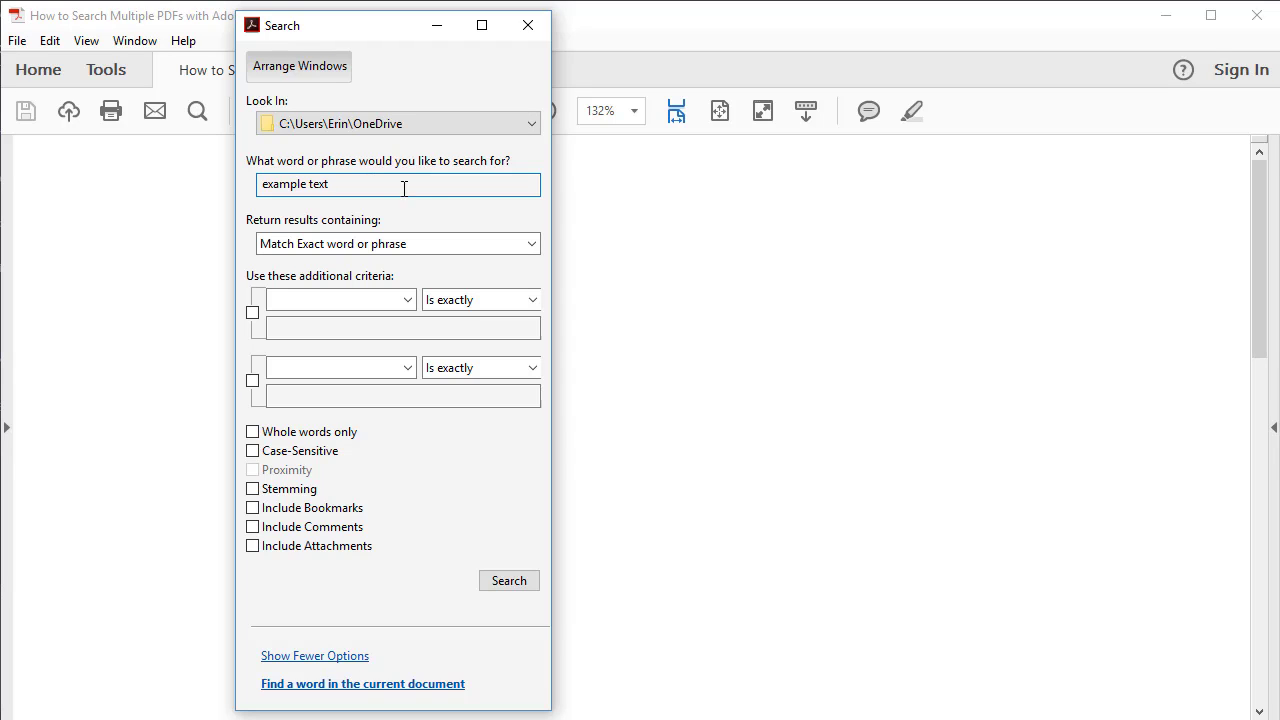
left_click(533, 243)
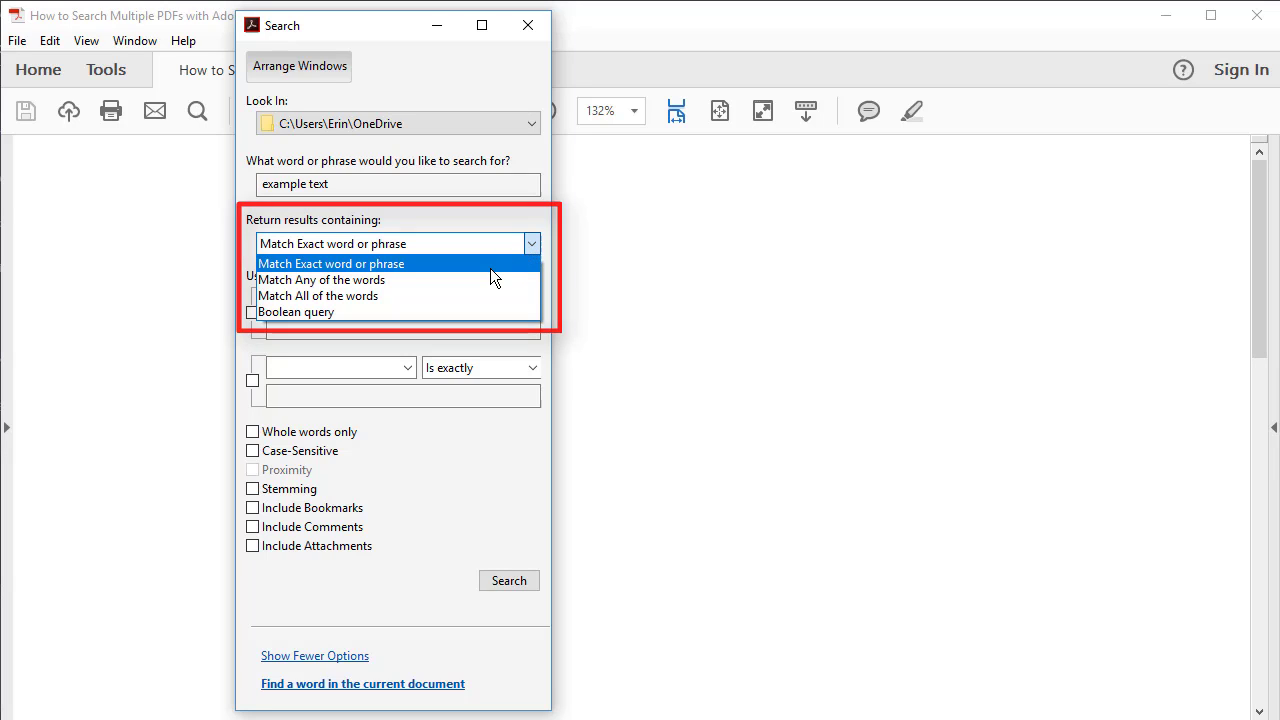
Choose Match All of the words, checking the additional criteria list without adding any.
left_click(489, 294)
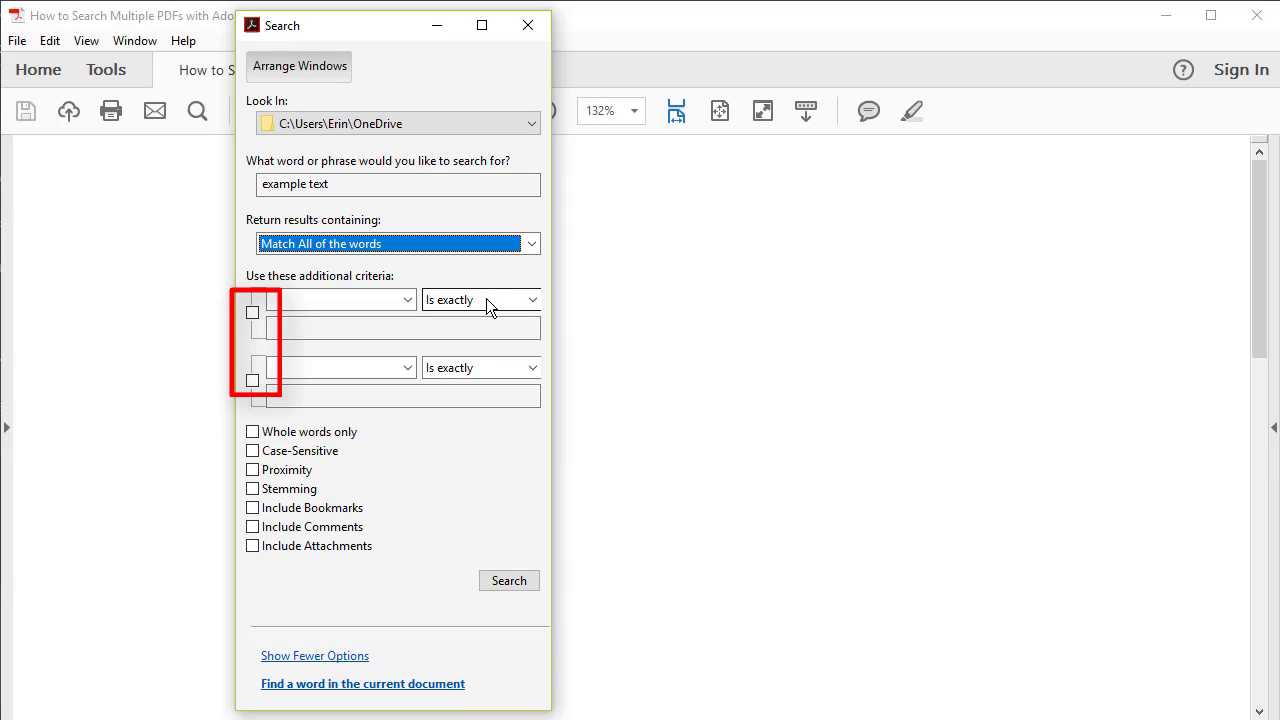
left_click(405, 302)
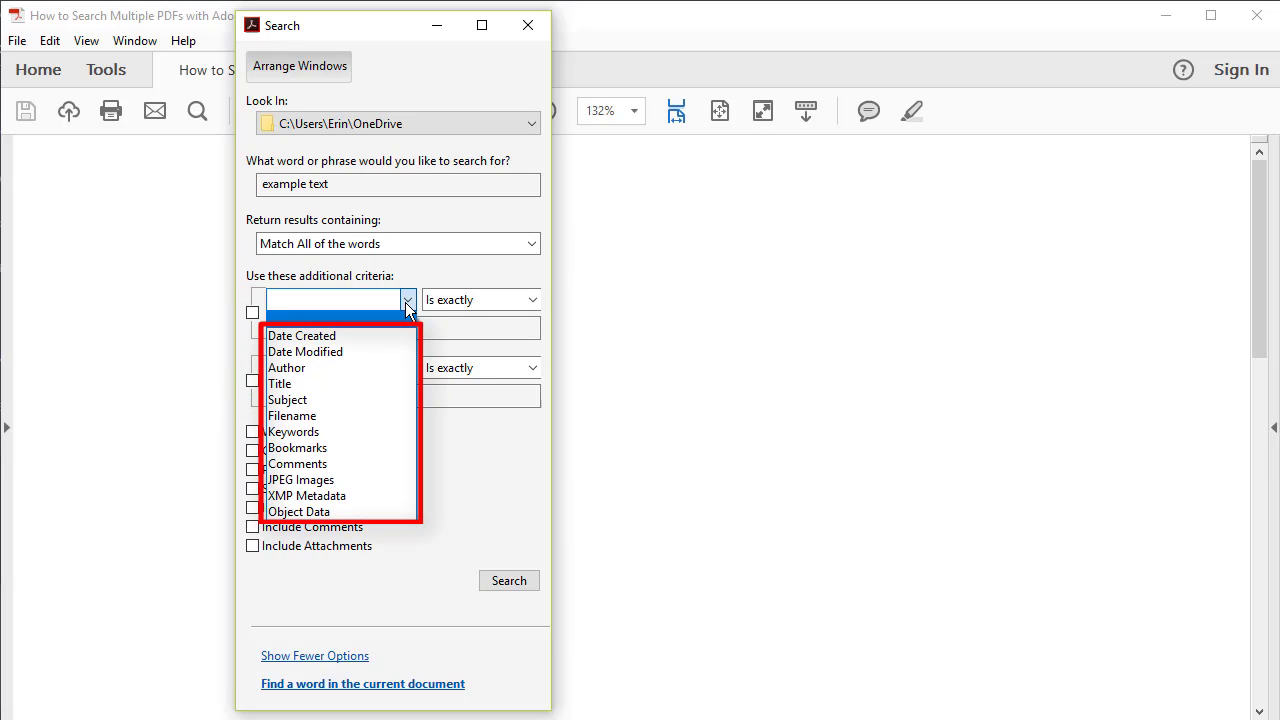
left_click(405, 302)
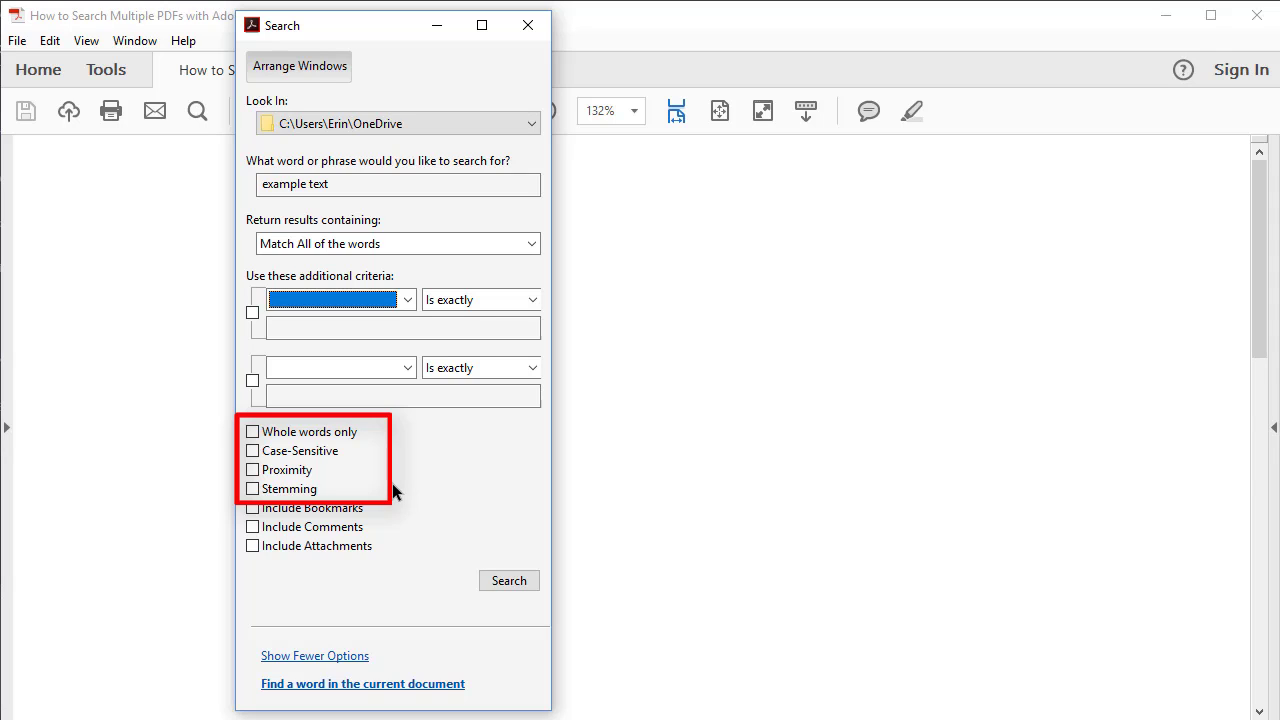
Tick the Case-Sensitive checkbox for the 'example text' search.
left_click(252, 450)
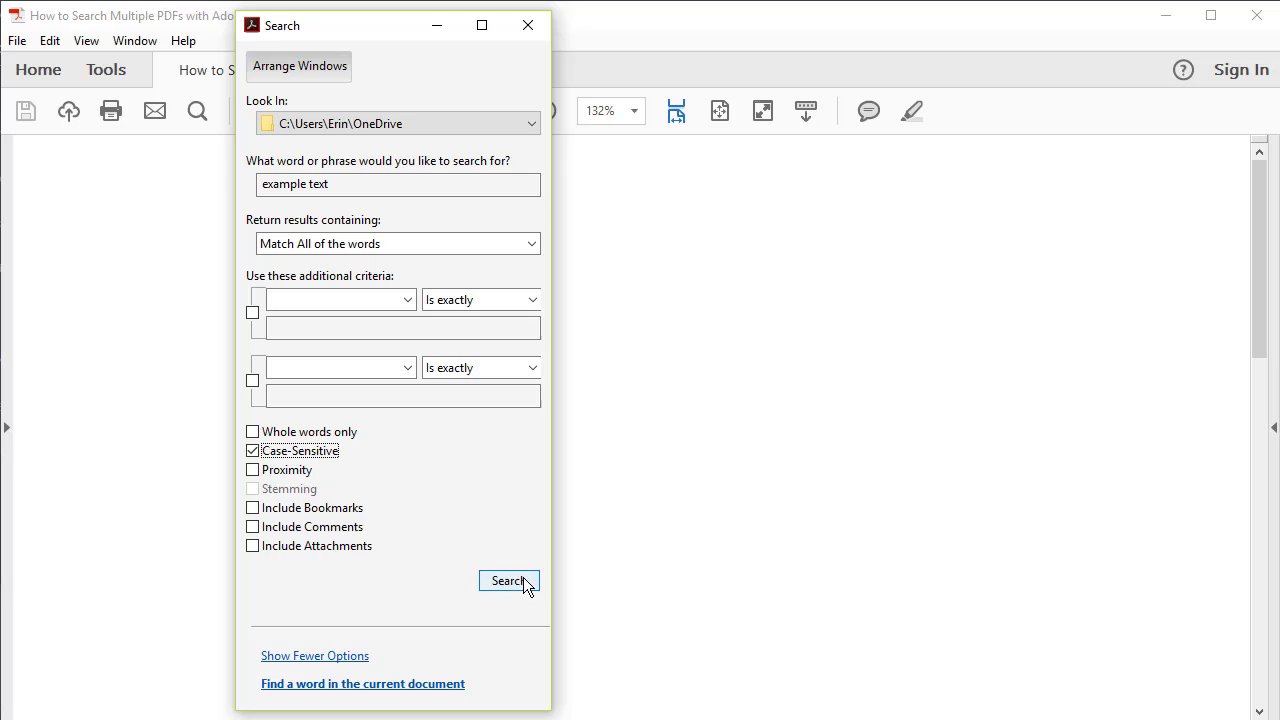
Run the search to list the two matching PDFs and show the PDF and CSV save options.
left_click(524, 580)
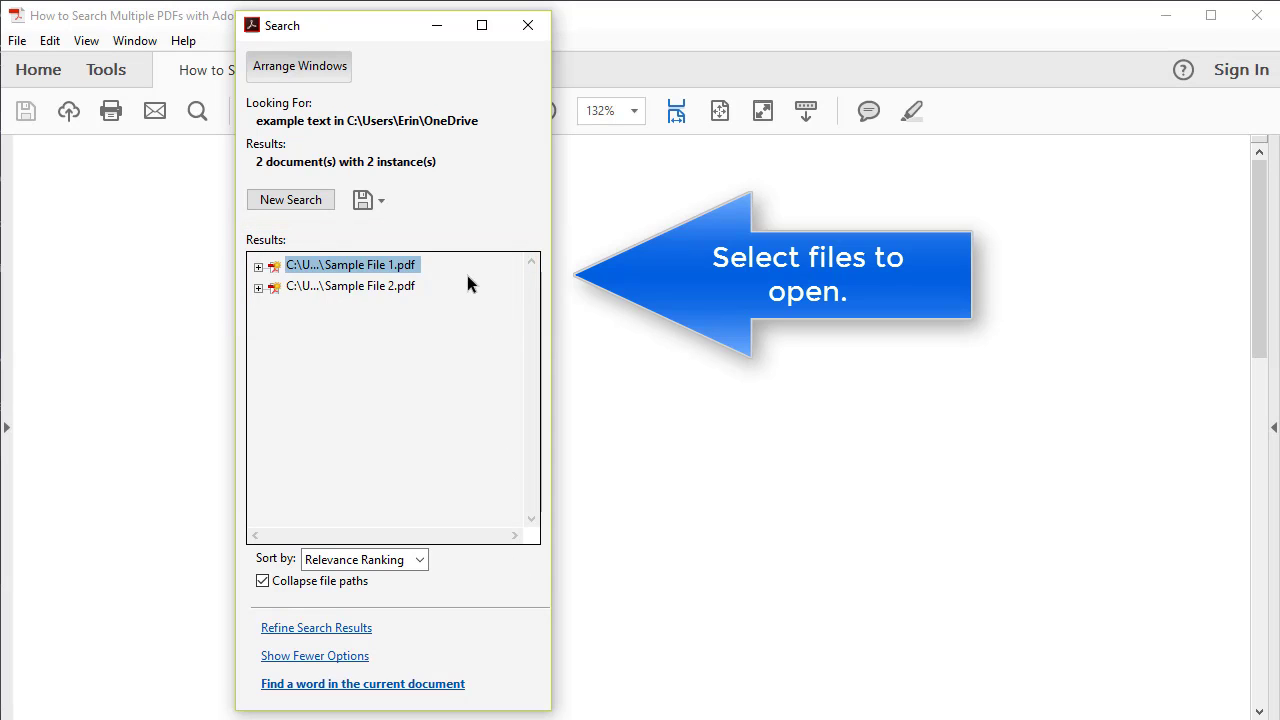
left_click(380, 201)
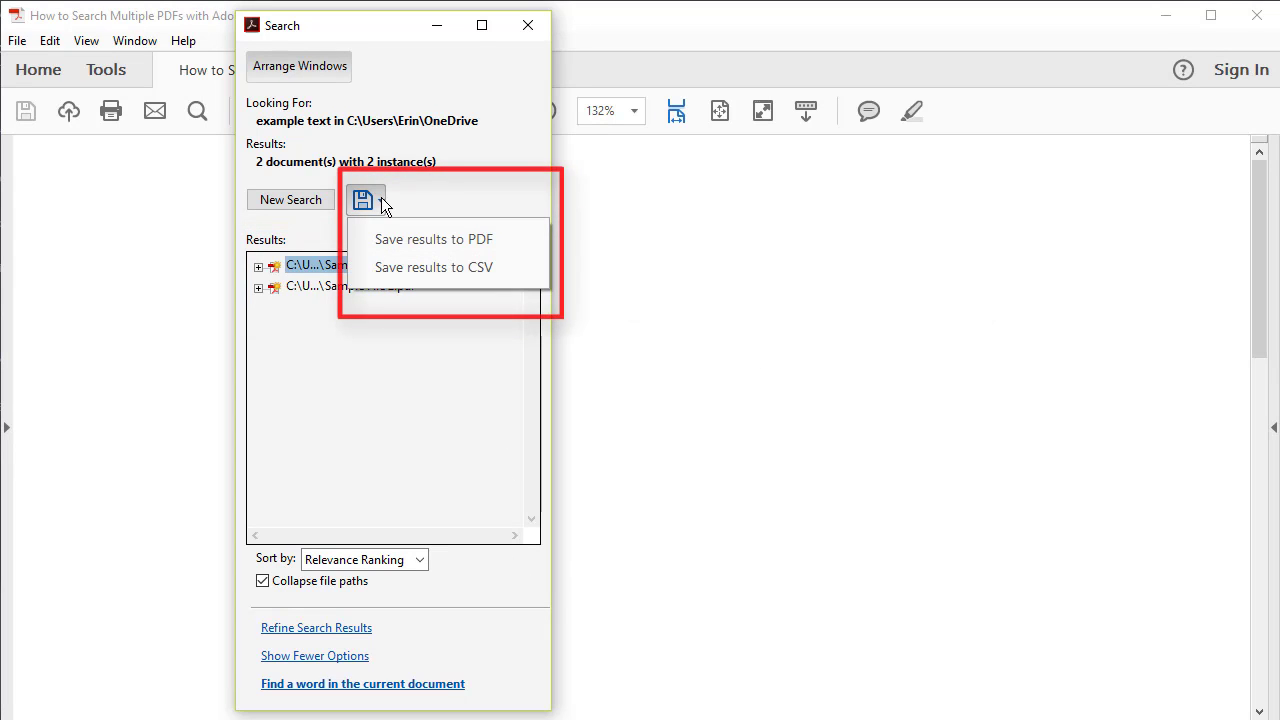